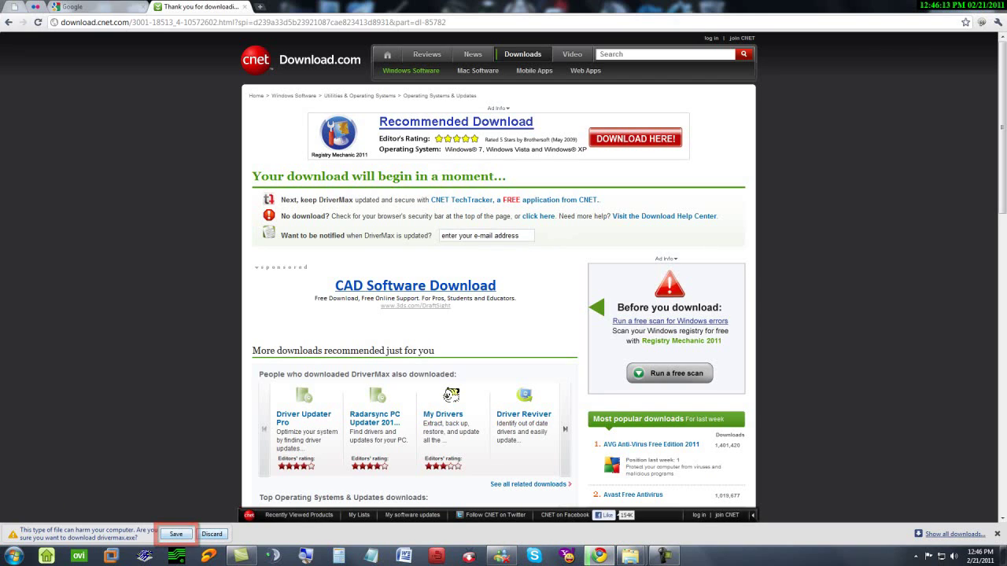
Discard the drivermax.exe download and close the browser.
click(212, 534)
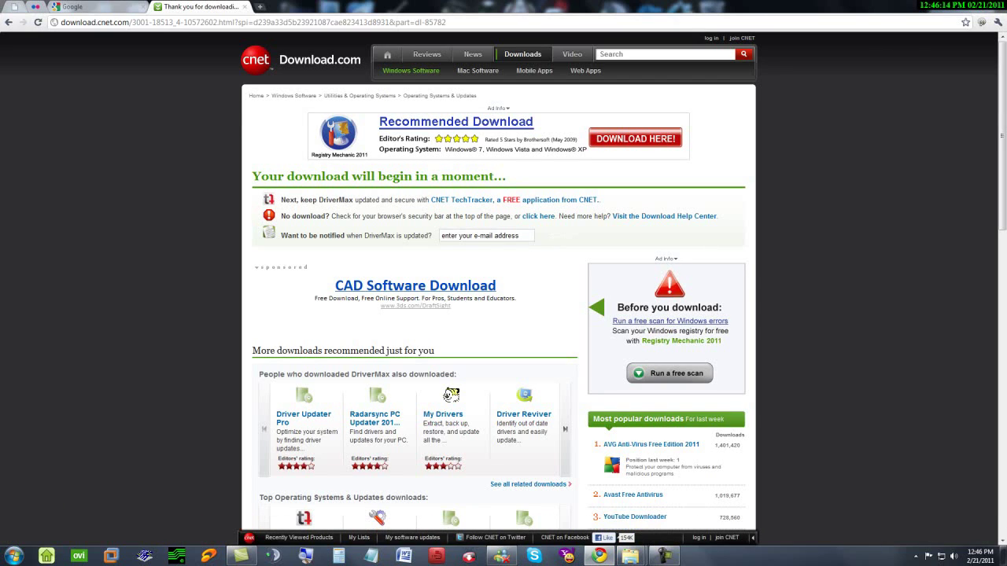
key(alt+F4)
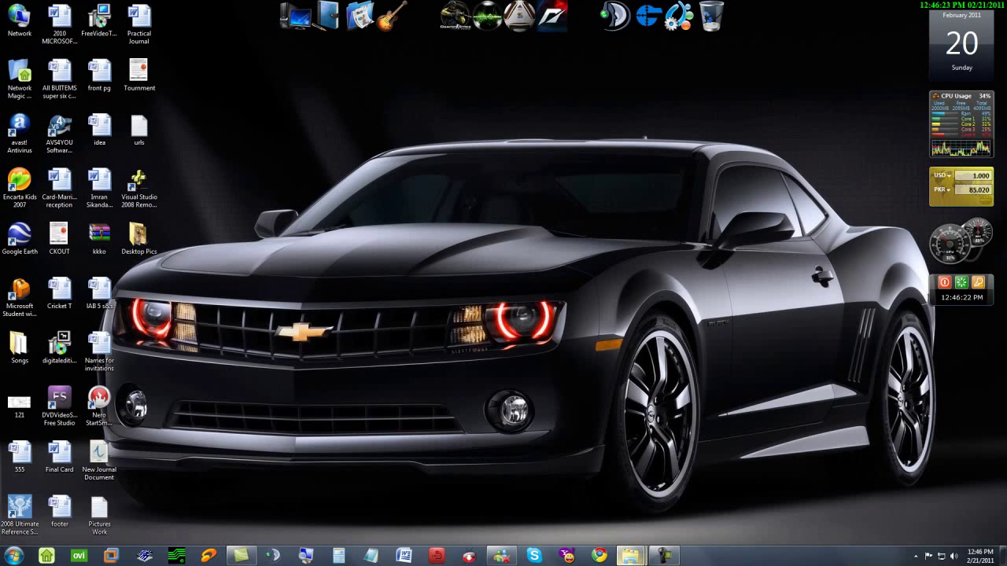
Bring up the DriverMax folder on the Softwares (L:) drive and launch the devices application.
mouse_move(630, 555)
click(574, 497)
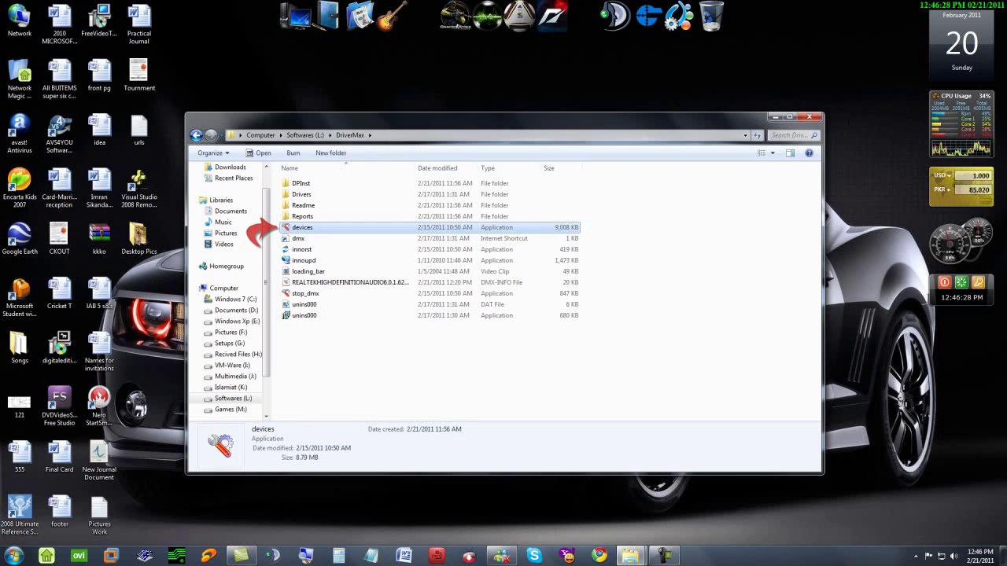
double_click(302, 227)
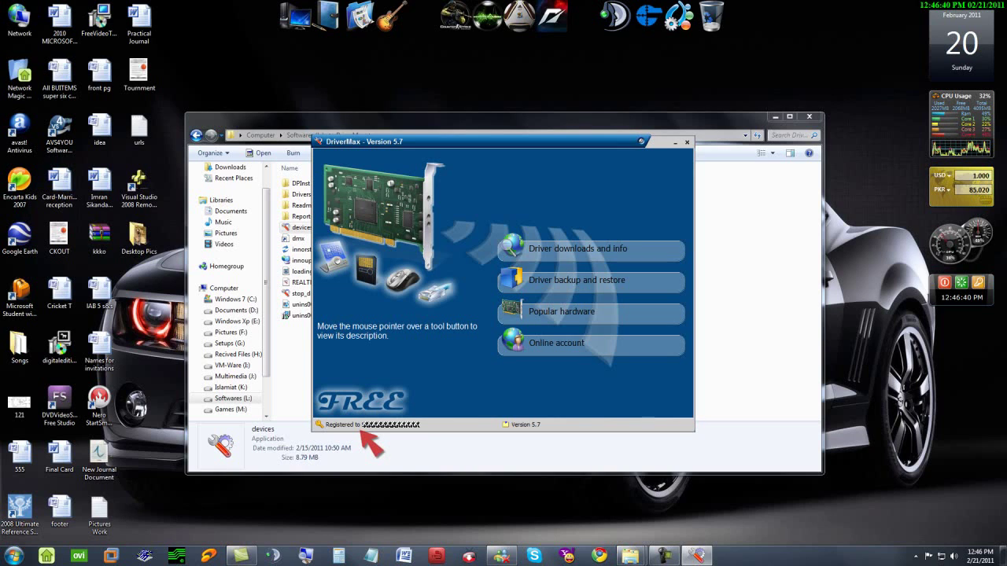
Start the online check for driver updates under Driver downloads and info.
click(578, 249)
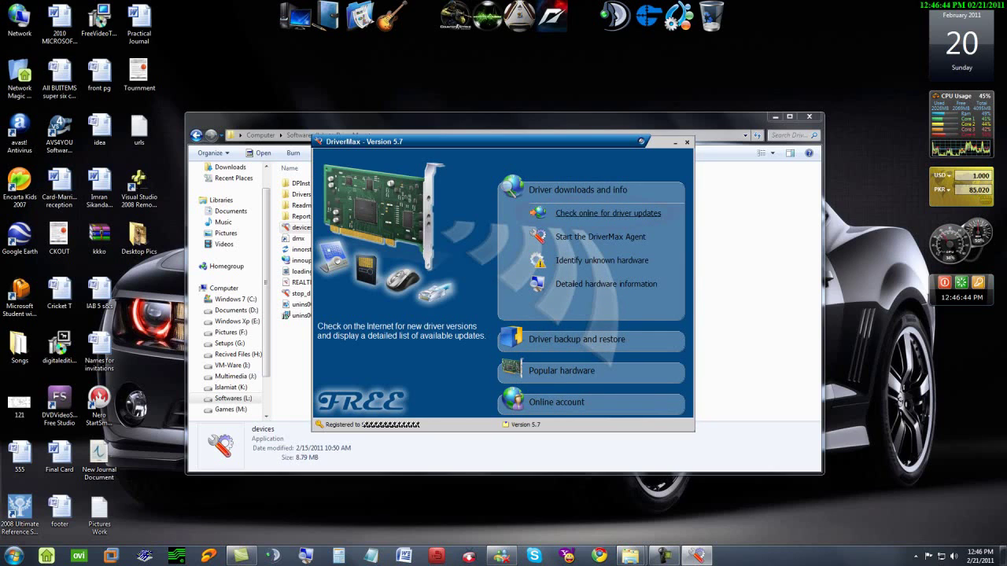
click(608, 214)
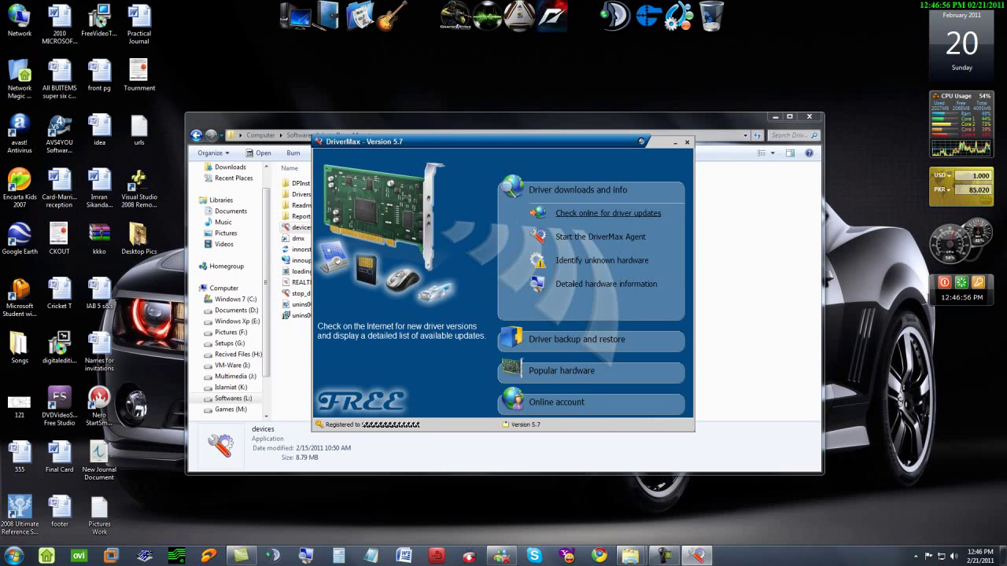
click(608, 213)
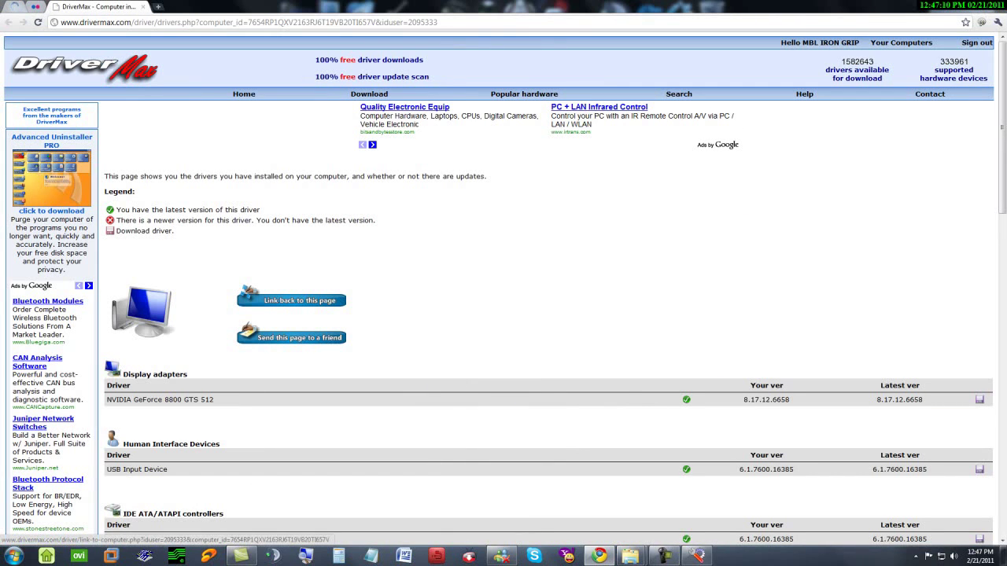
Download the DMX-INFO file for Realtek High Definition Audio driver version 6.0.1.6278 as a free DriverMax user.
scroll(503, 315, down, 6)
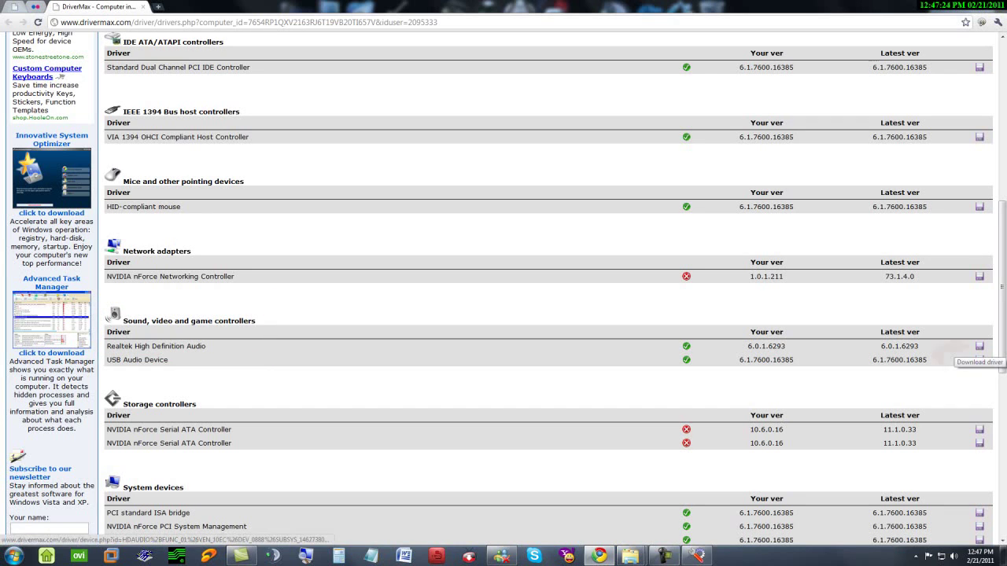
click(979, 347)
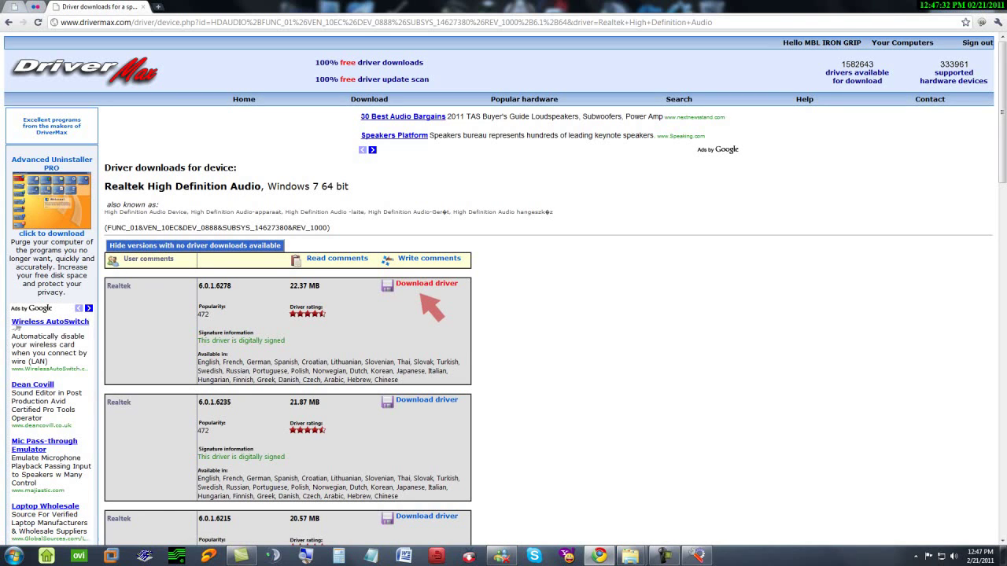
click(426, 283)
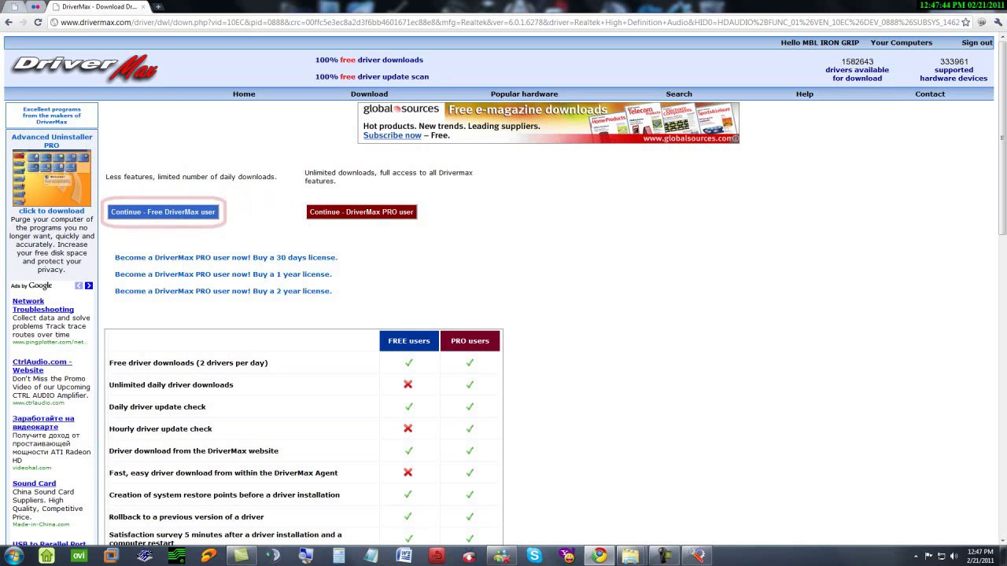
click(163, 212)
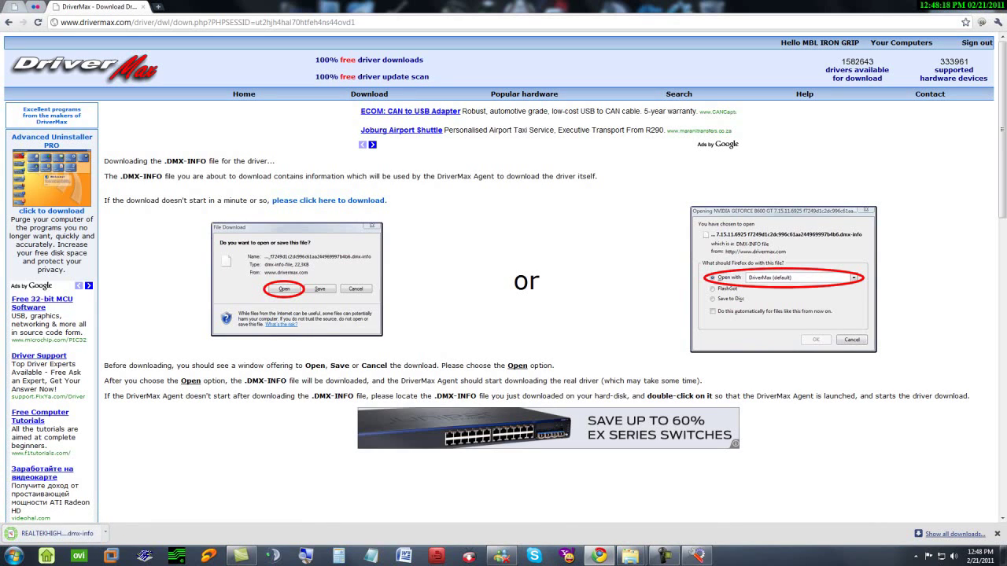
Show the downloaded Realtek DMX-INFO file in its folder, then minimize that folder window.
click(105, 533)
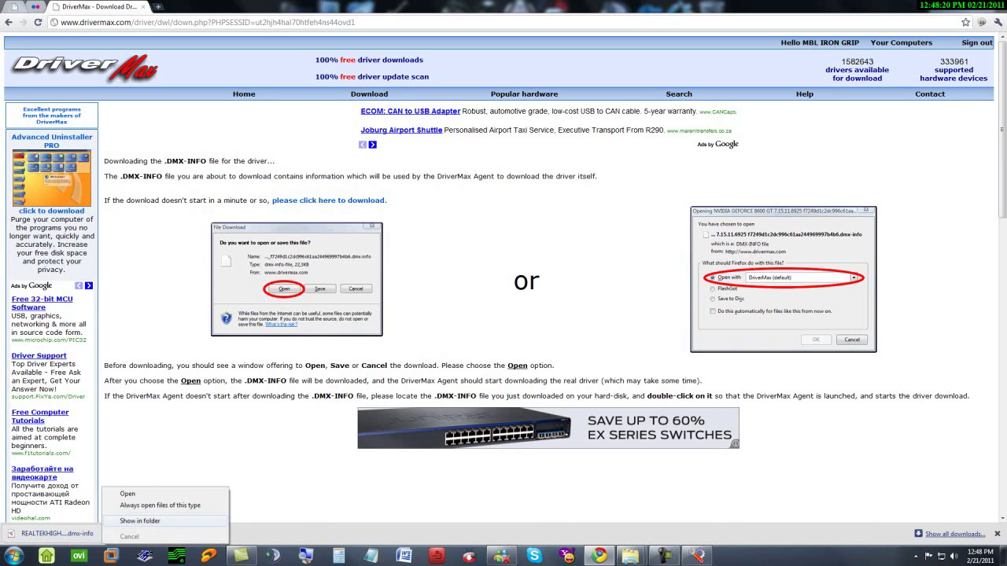
click(134, 521)
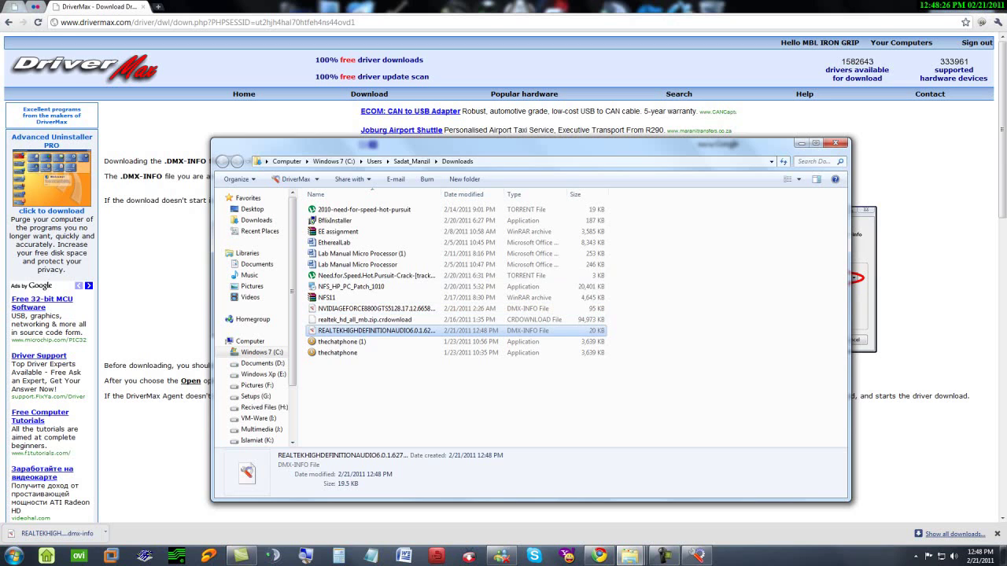
click(802, 143)
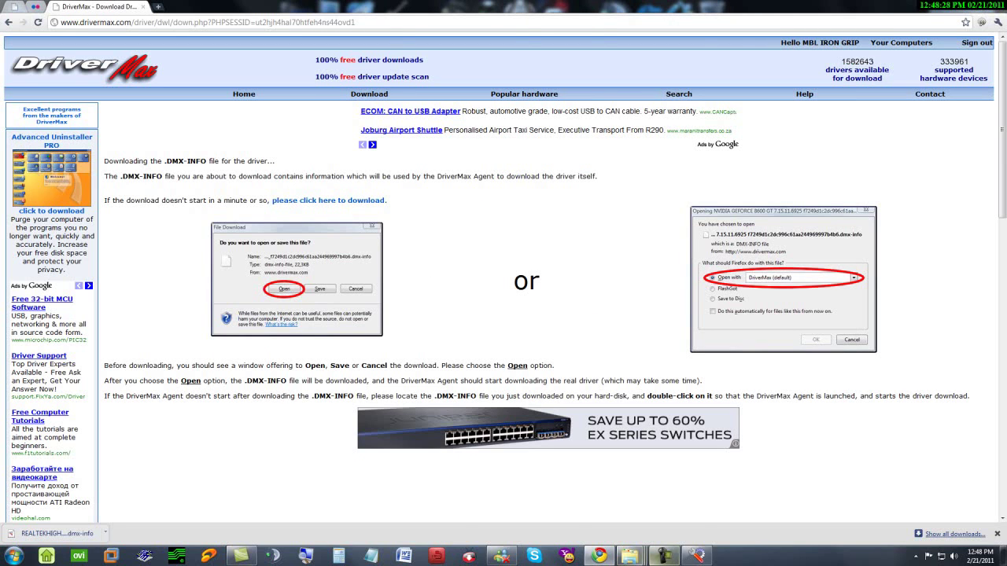
Open the Realtek High Definition Audio DMX-INFO file from the DriverMax folder and add its driver to the download list.
mouse_move(629, 555)
click(516, 495)
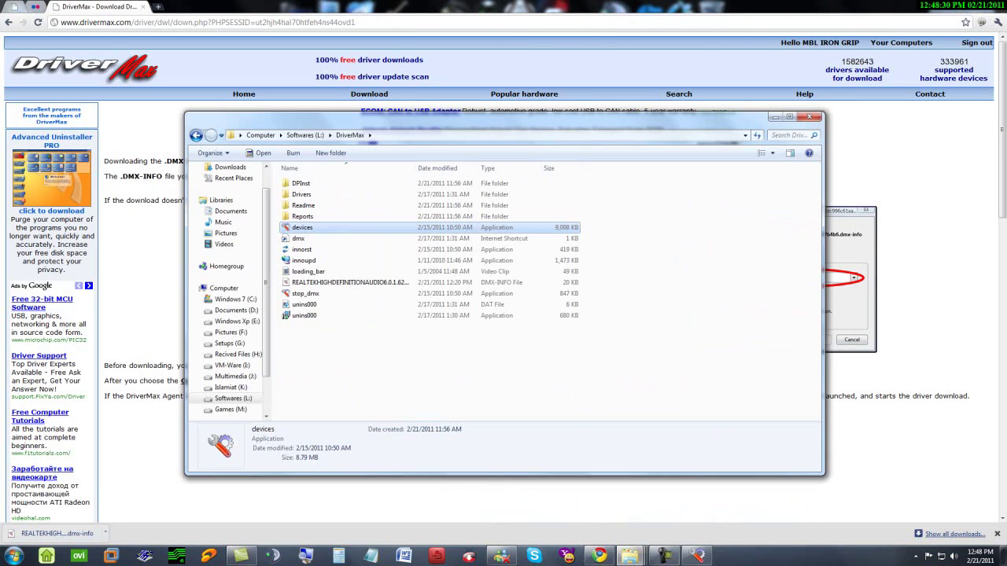
click(417, 362)
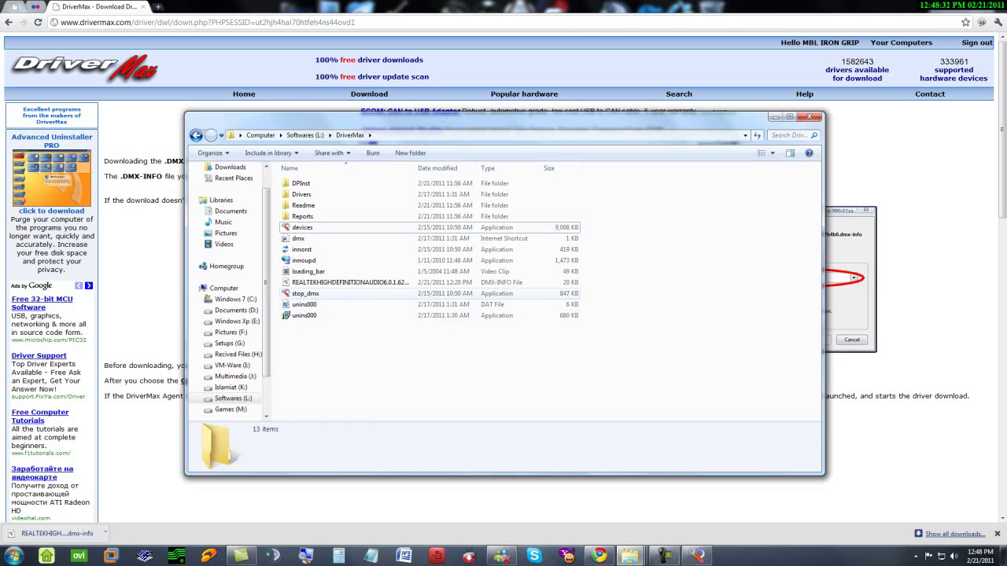
click(372, 286)
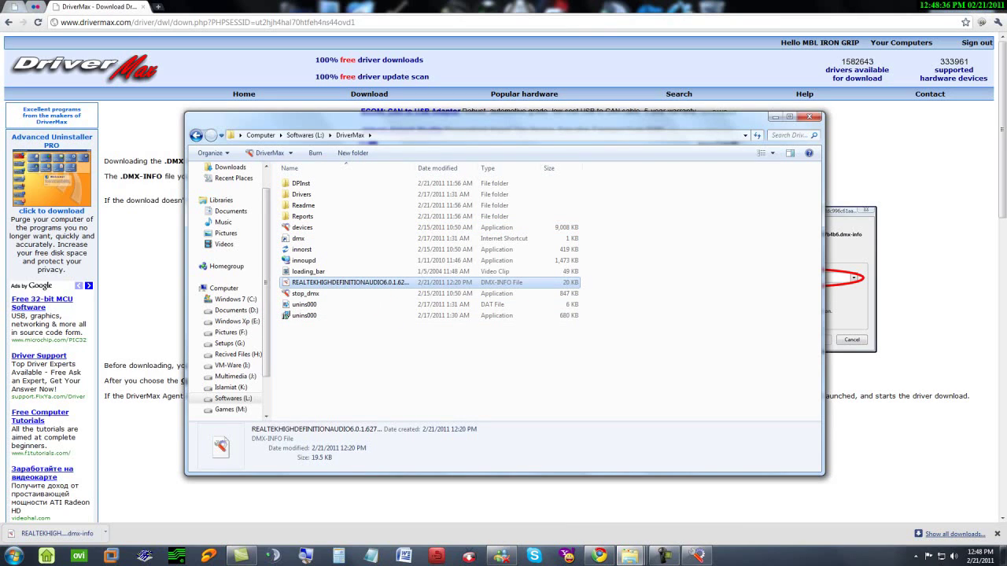
double_click(371, 284)
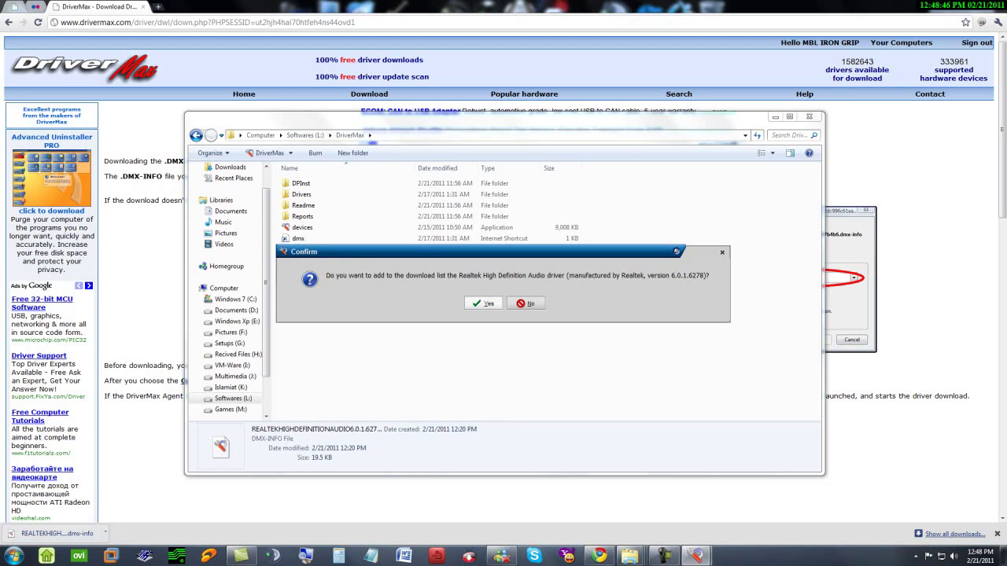
click(484, 304)
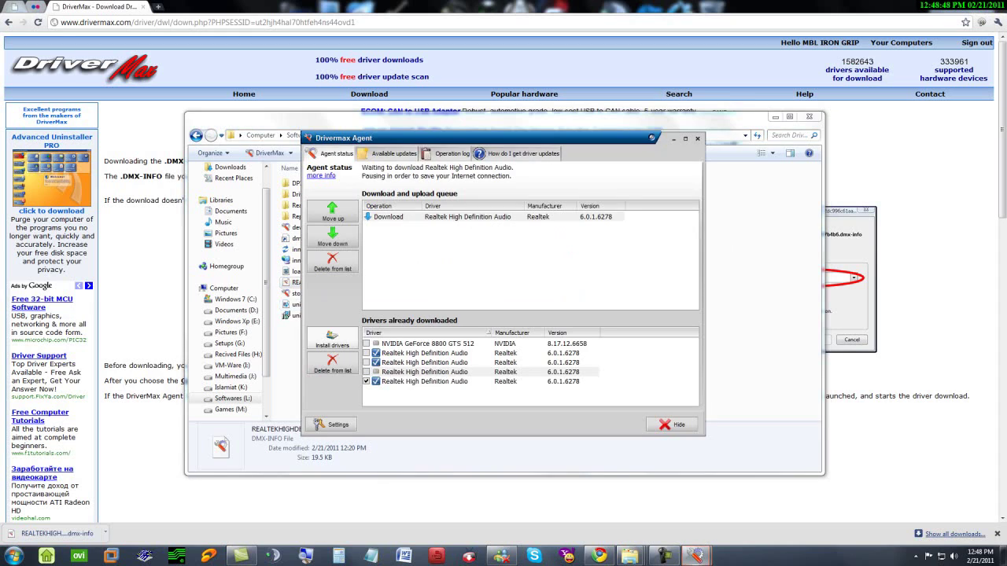
Start installing the checked Realtek High Definition Audio driver from the already downloaded drivers and approve it.
click(467, 217)
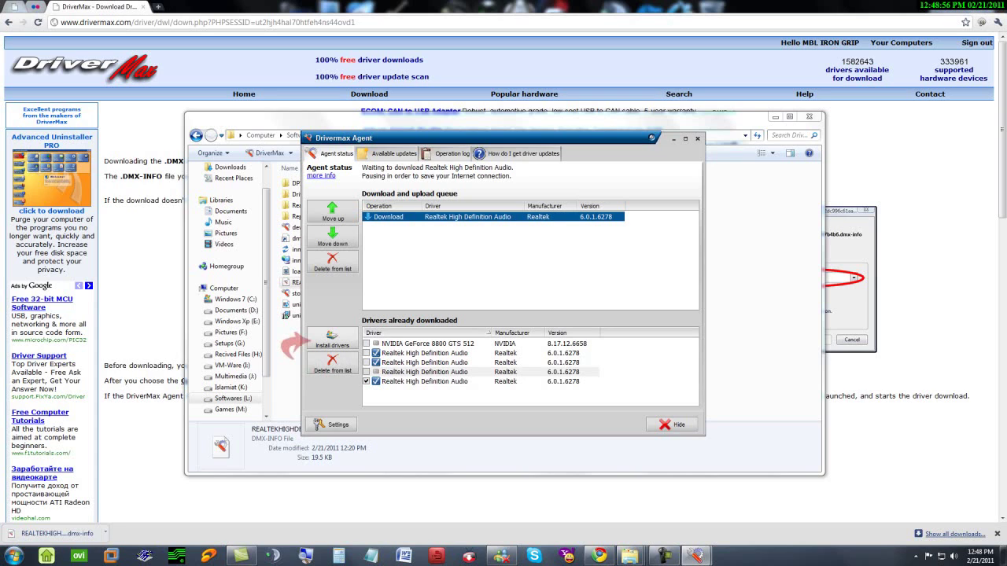
click(331, 339)
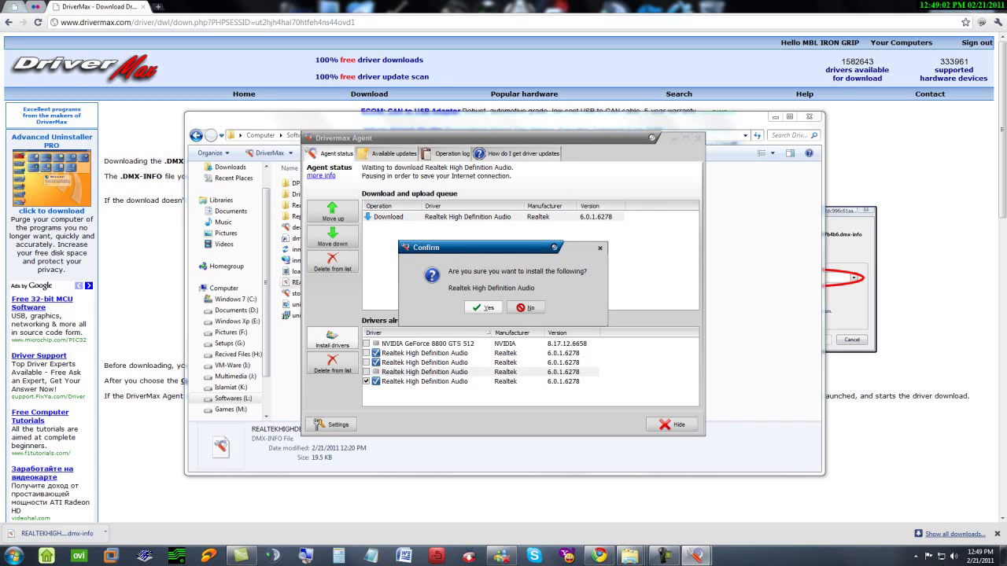
click(484, 307)
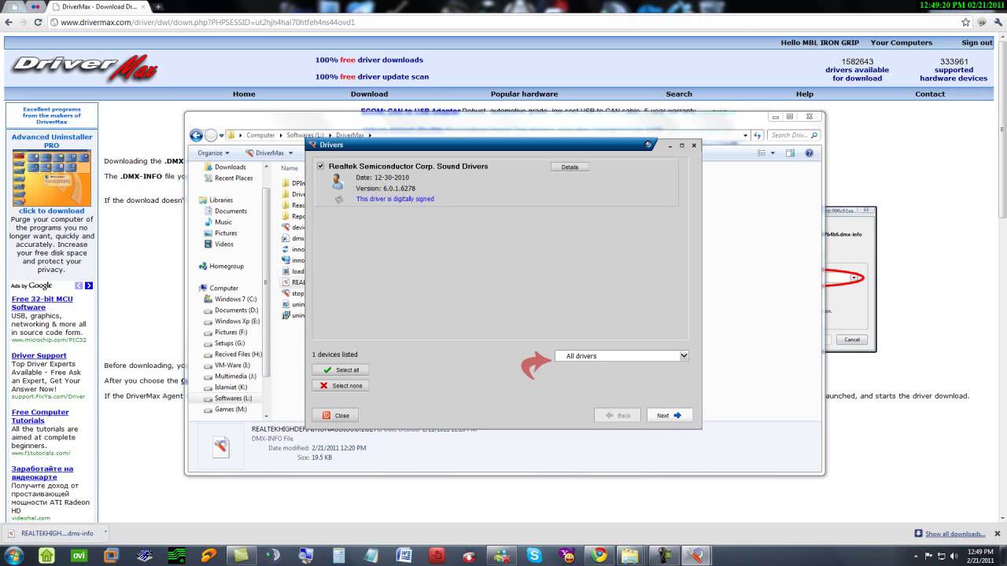
Filter the driver list to Sound, video and game controllers and continue to the installation confirmation.
click(684, 355)
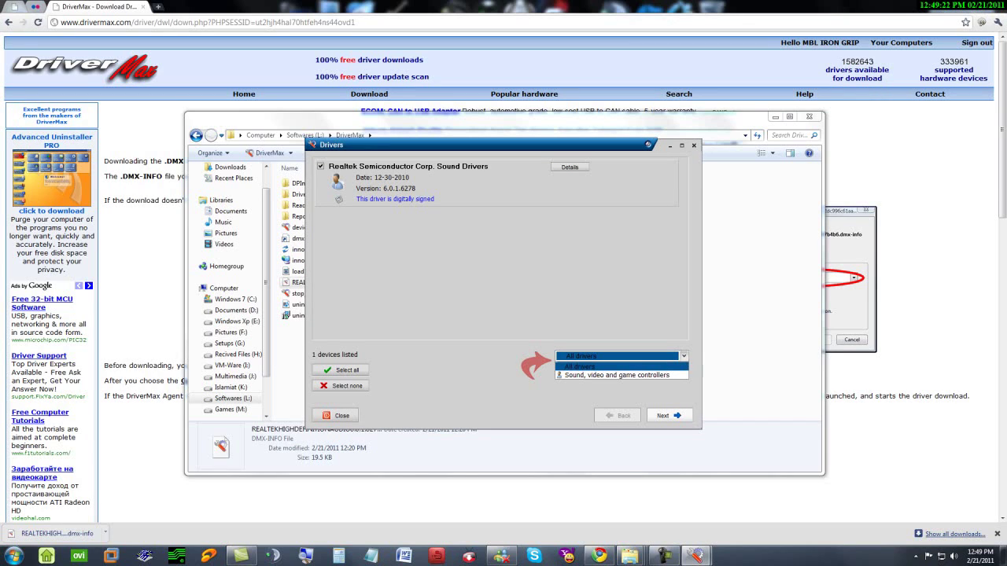
key(Down)
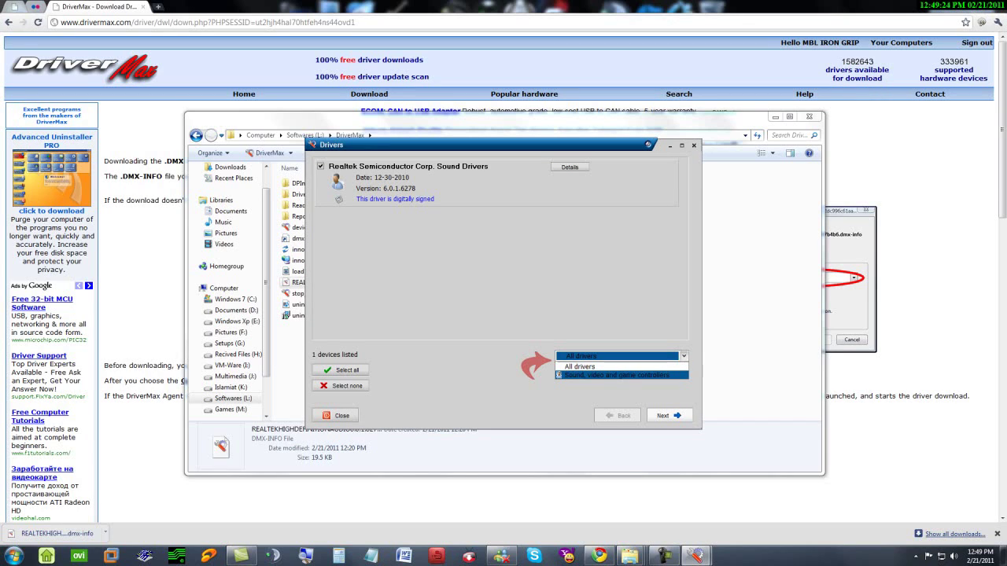
key(Return)
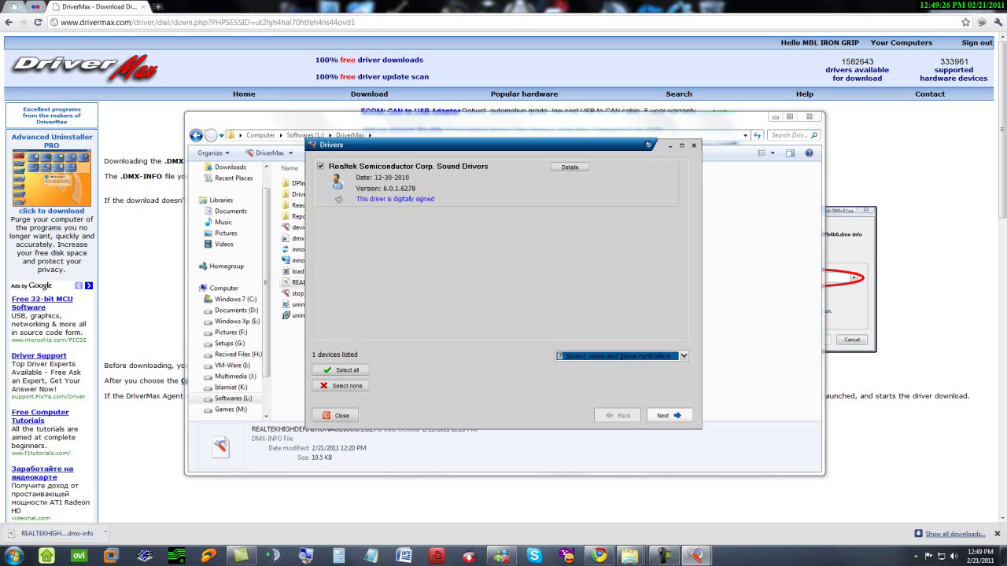
click(668, 415)
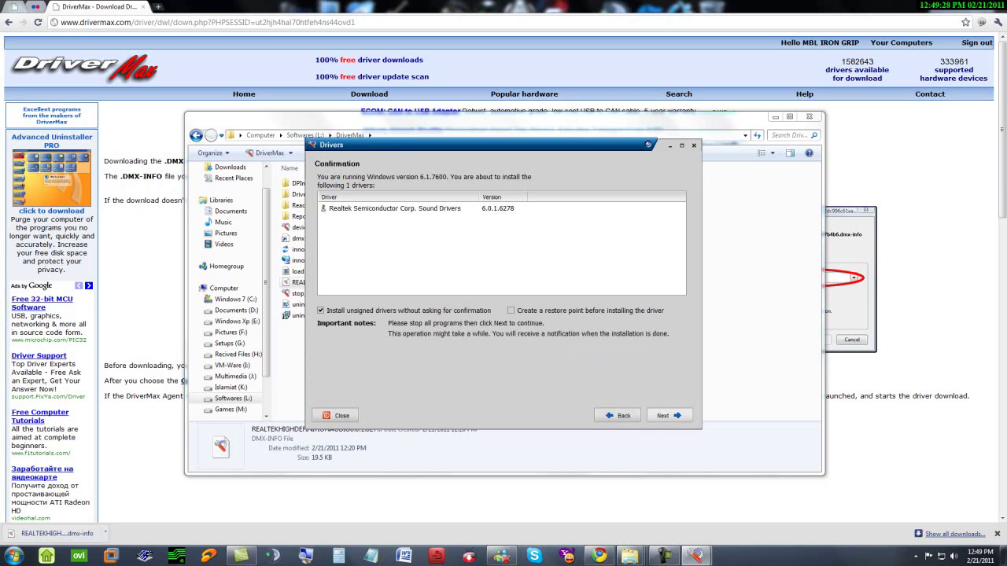
Confirm installing the Realtek Semiconductor Corp. Sound Drivers and close the DriverMax folder window.
click(395, 209)
key(Return)
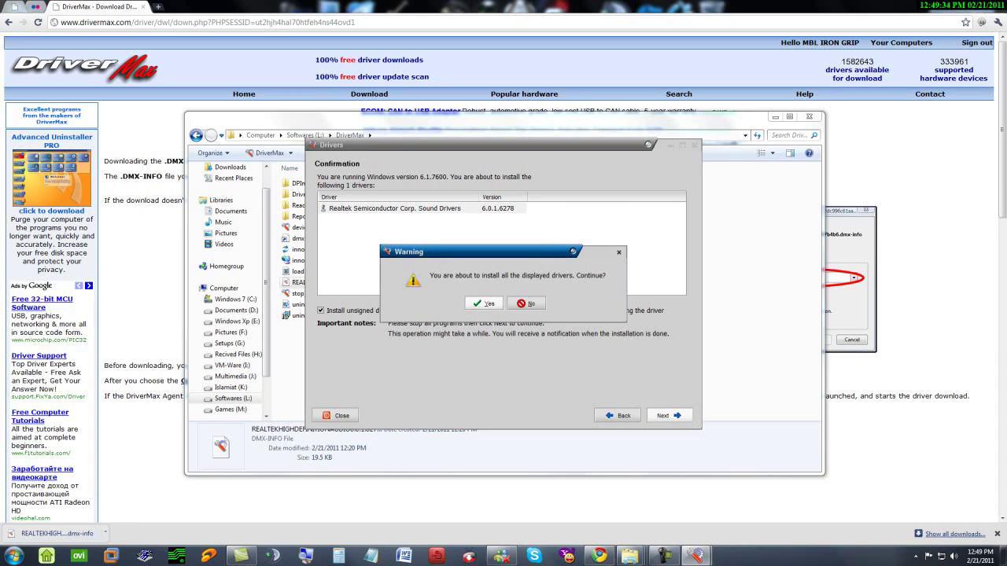
key(Return)
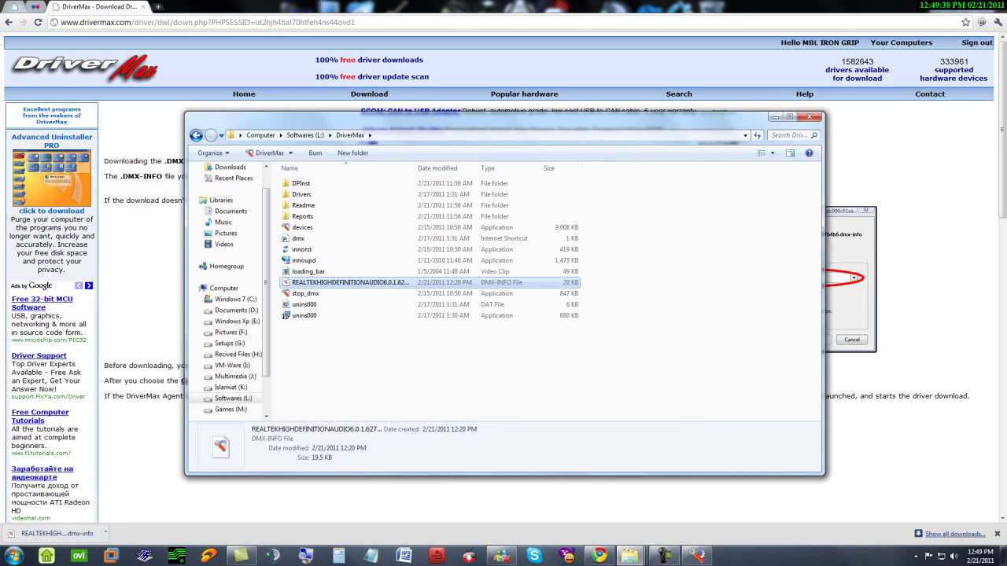
click(809, 116)
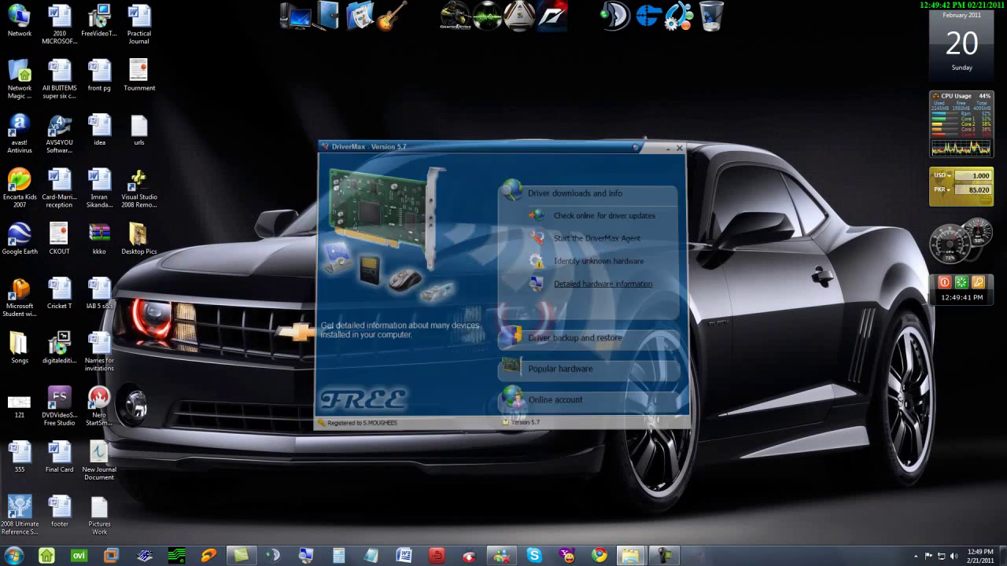
Search Windows for "sound" and open the Sound settings from the Control Panel results.
click(13, 557)
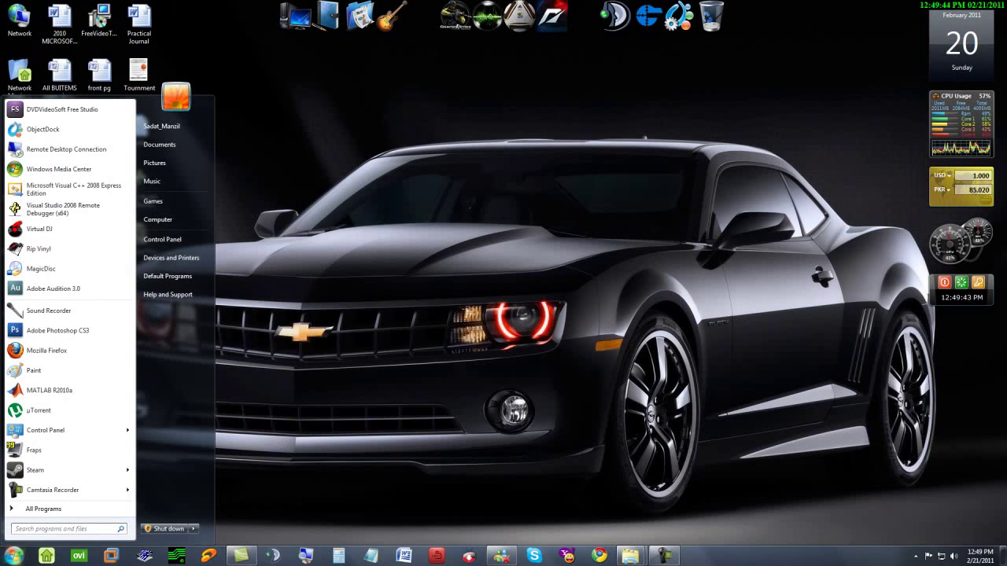
text(sound)
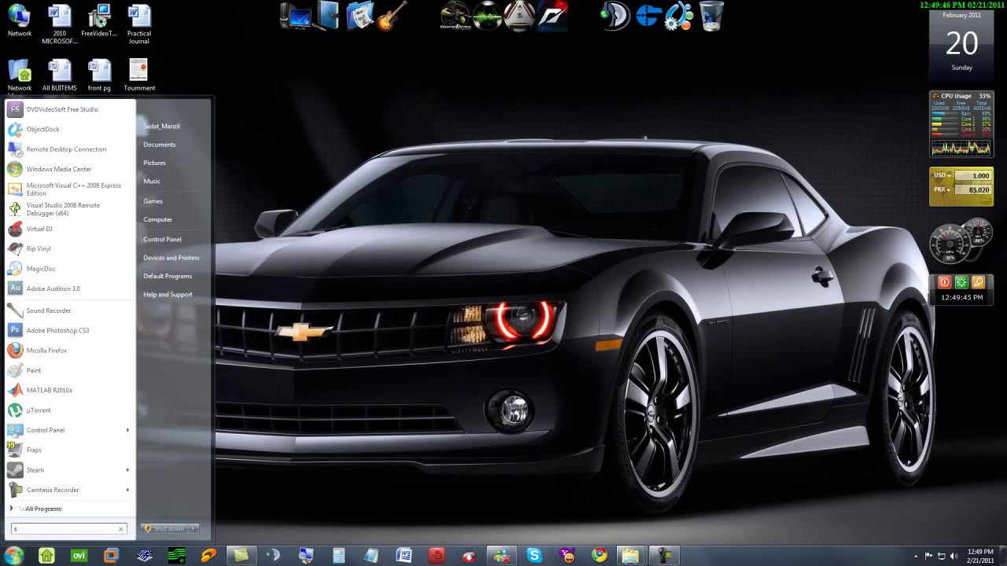
key(Down)
key(Down)
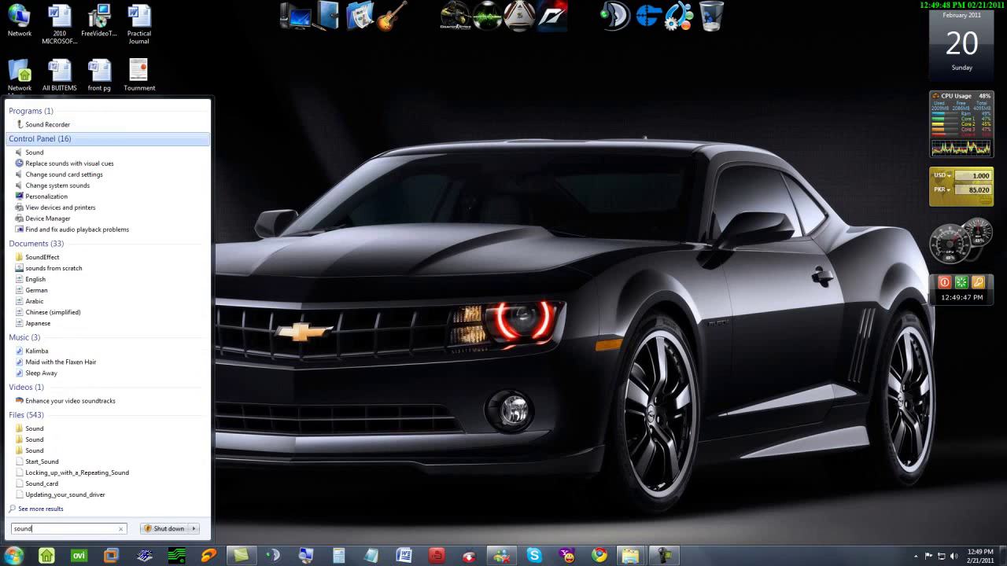
key(Return)
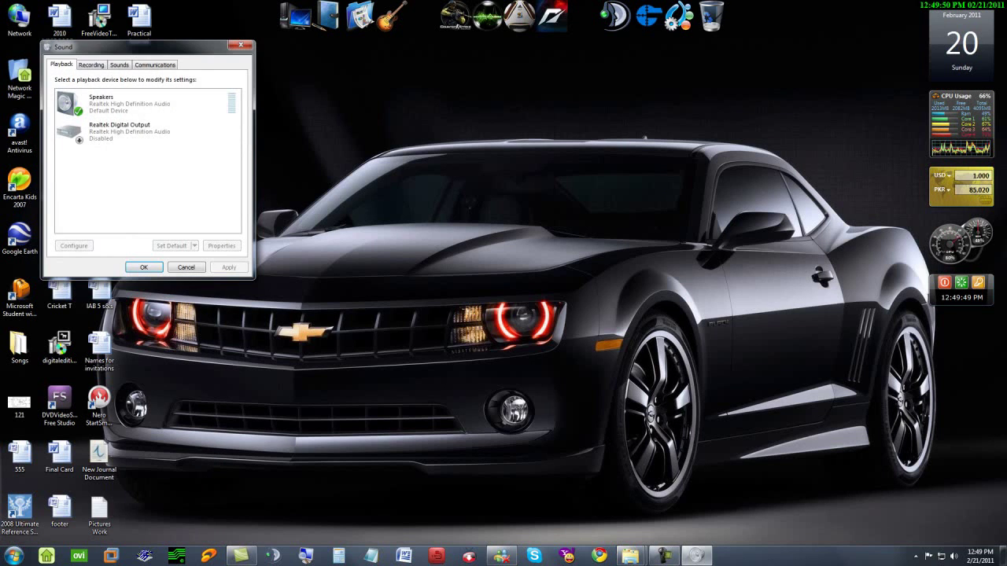
Move the Sound dialog toward the middle of the desktop and check the display options for disabled and disconnected playback devices.
drag(362, 172, 411, 182)
right_click(403, 301)
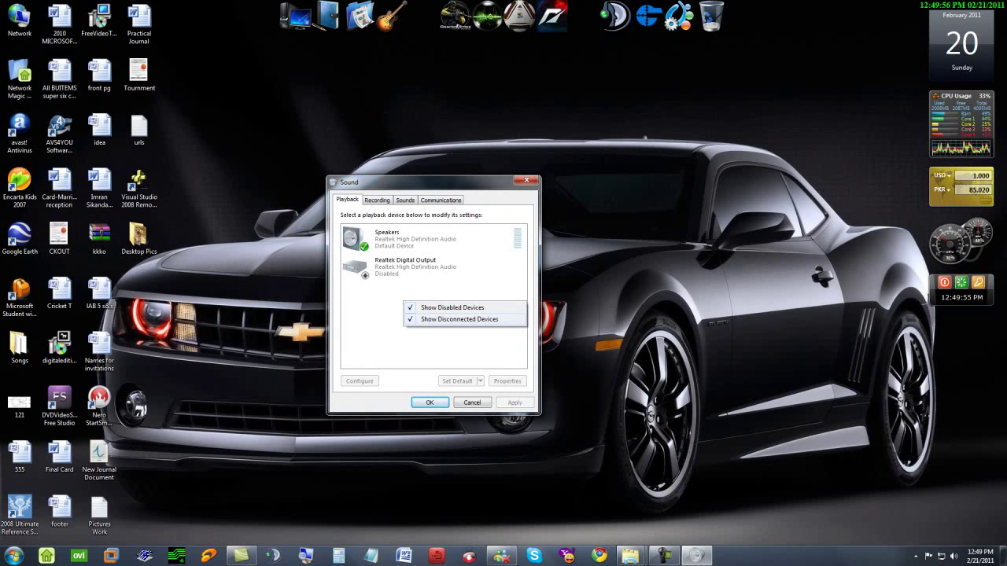
click(464, 343)
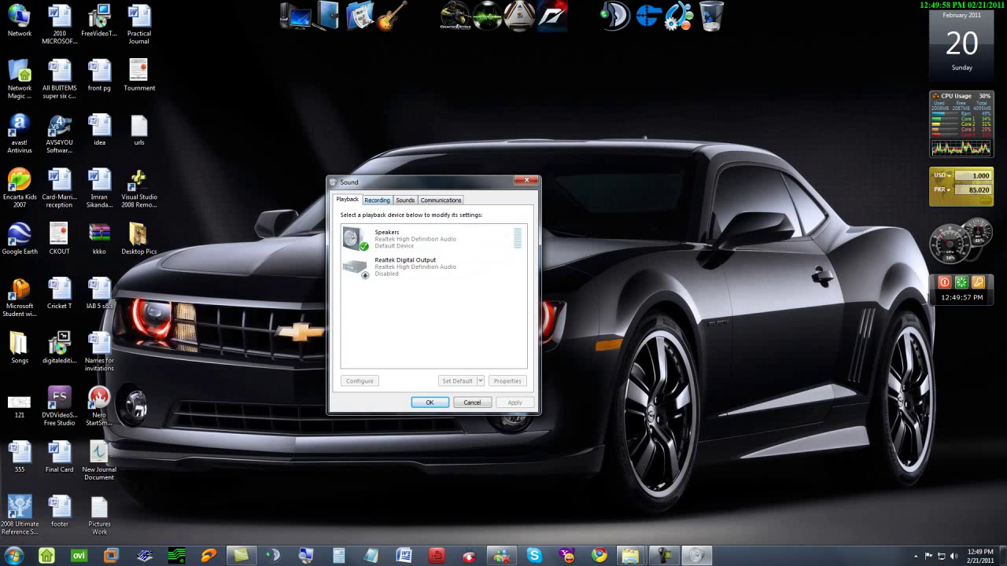
Disable the Stereo Mix recording device and enable it again.
click(377, 200)
right_click(386, 346)
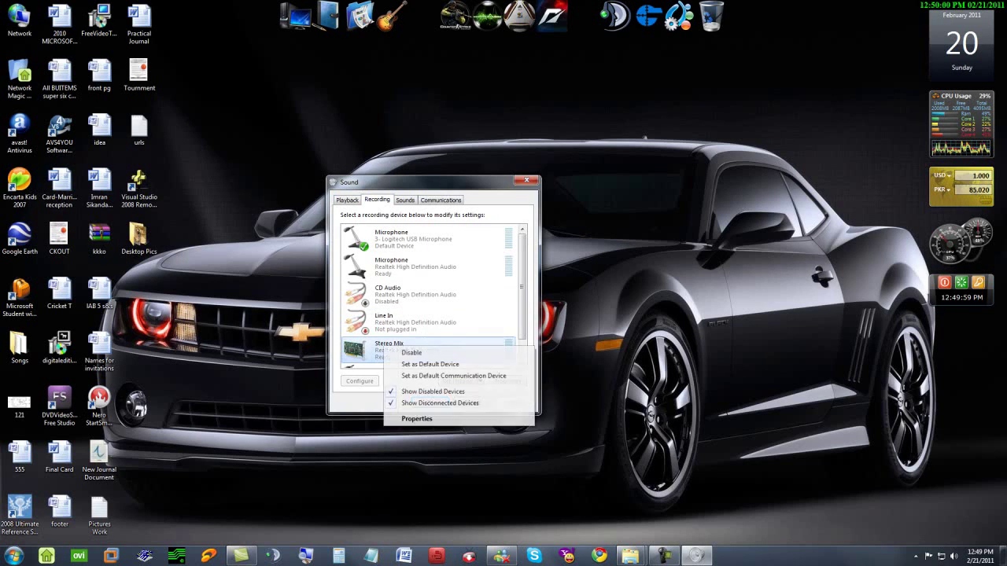
click(416, 353)
right_click(390, 350)
key(Down)
key(Return)
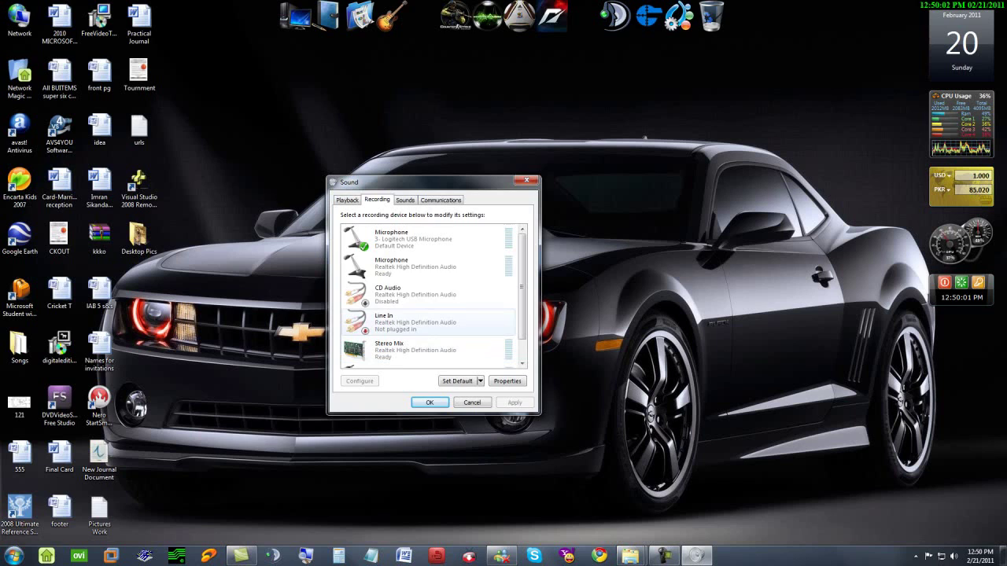